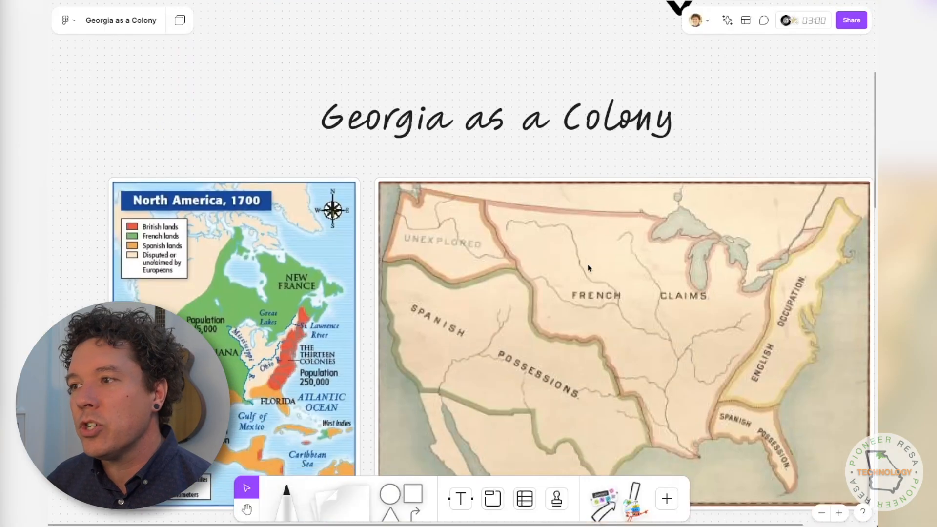
Step: Place a blank blue sticky note above the trade and religious freedom notes and delete it
left_click_drag(595, 271, 561, 269)
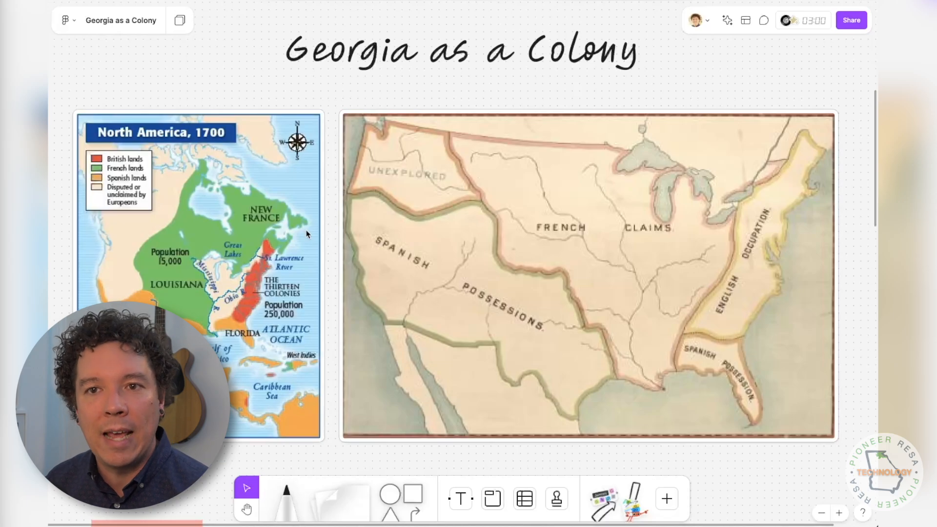
scroll(306, 234, "down", 6)
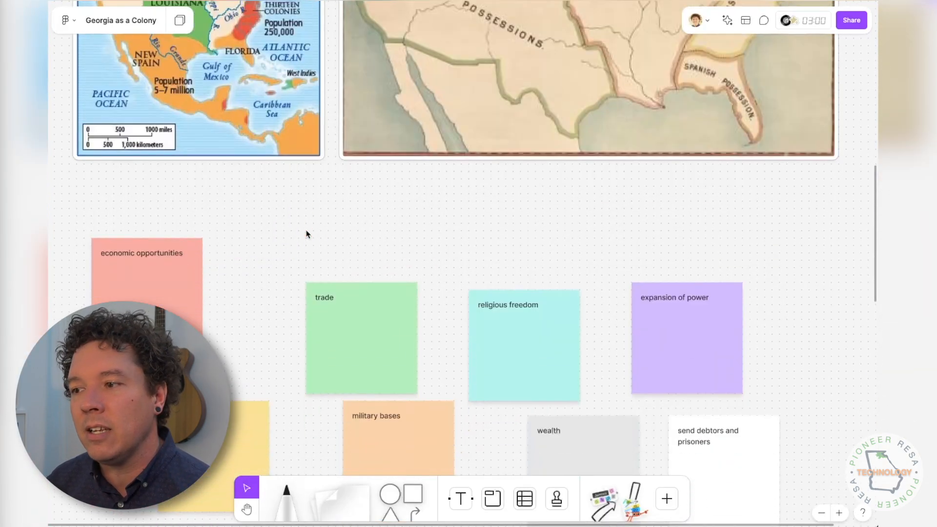
scroll(306, 234, "down", 3)
scroll(306, 235, "up", 1)
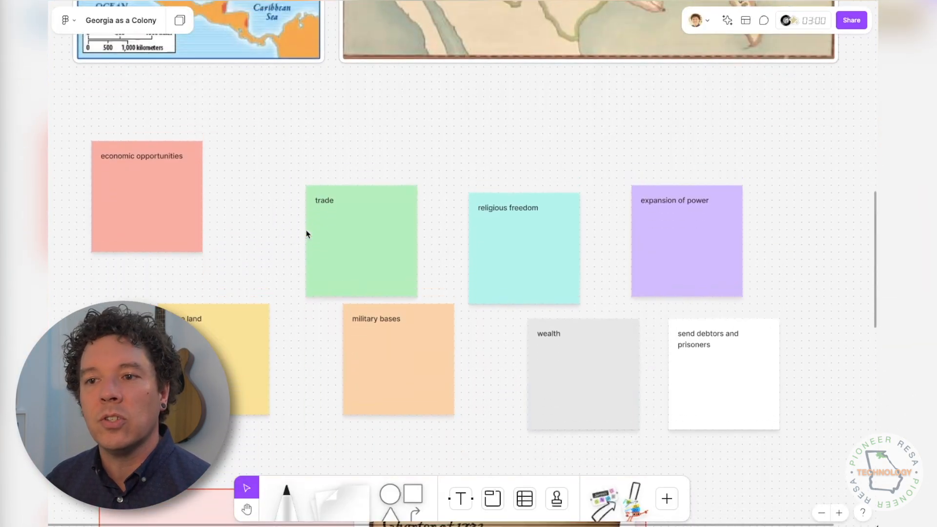
left_click(336, 508)
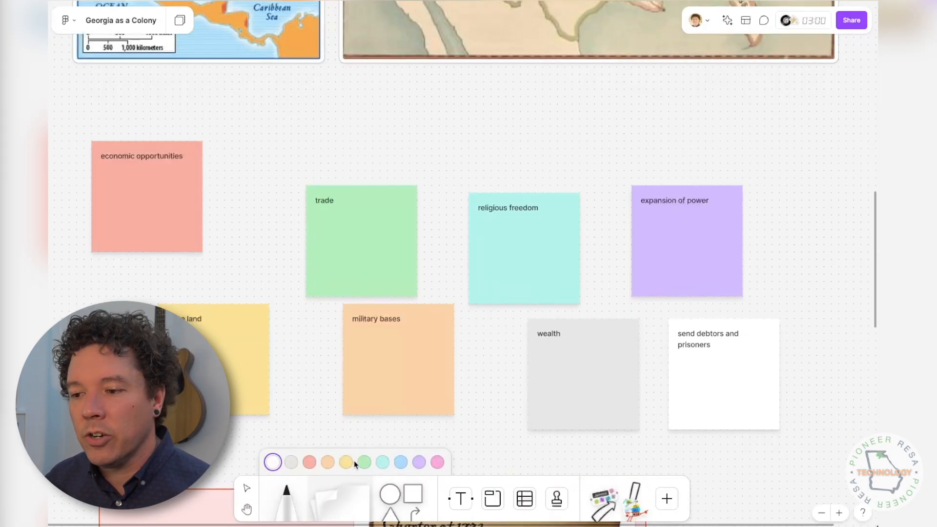
left_click(400, 462)
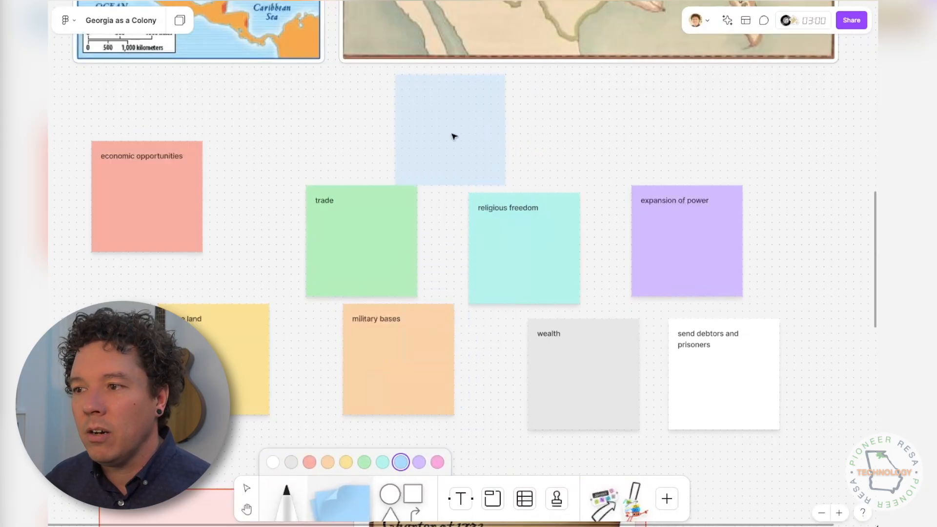
left_click(450, 129)
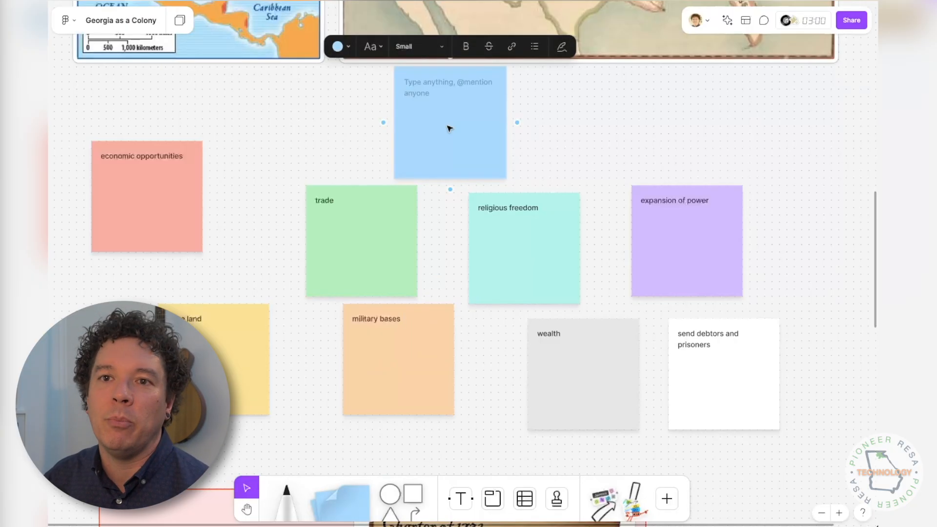
key("Escape")
key("Delete")
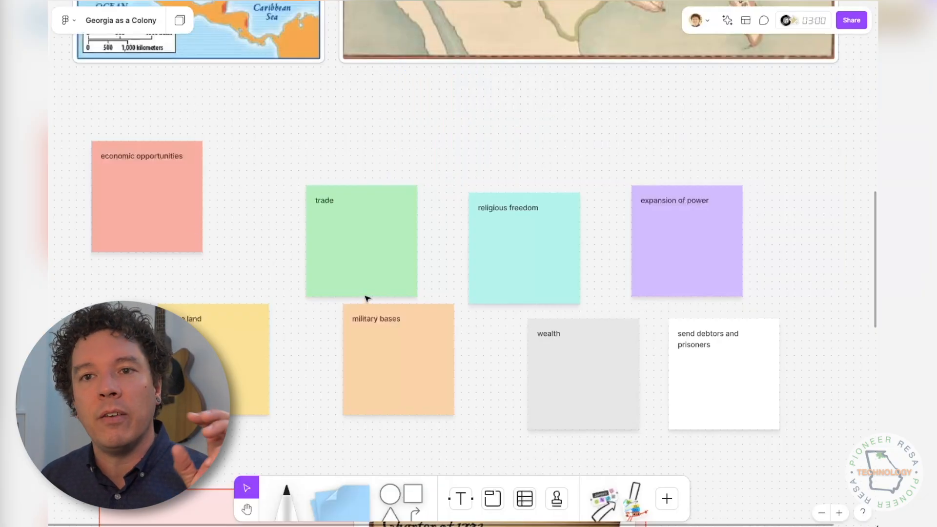
Step: Move the green trade note up between the economic opportunities and religious freedom notes
left_click_drag(370, 270, 336, 210)
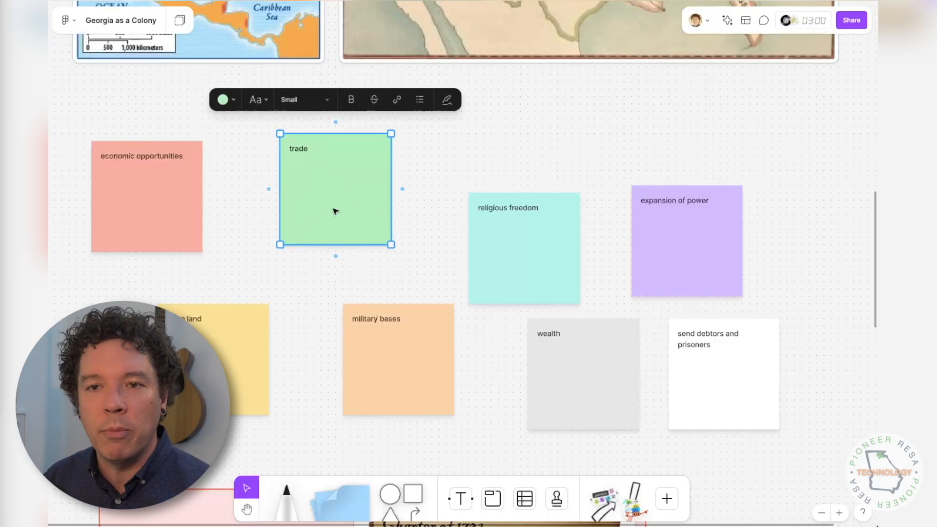
left_click_drag(341, 211, 355, 196)
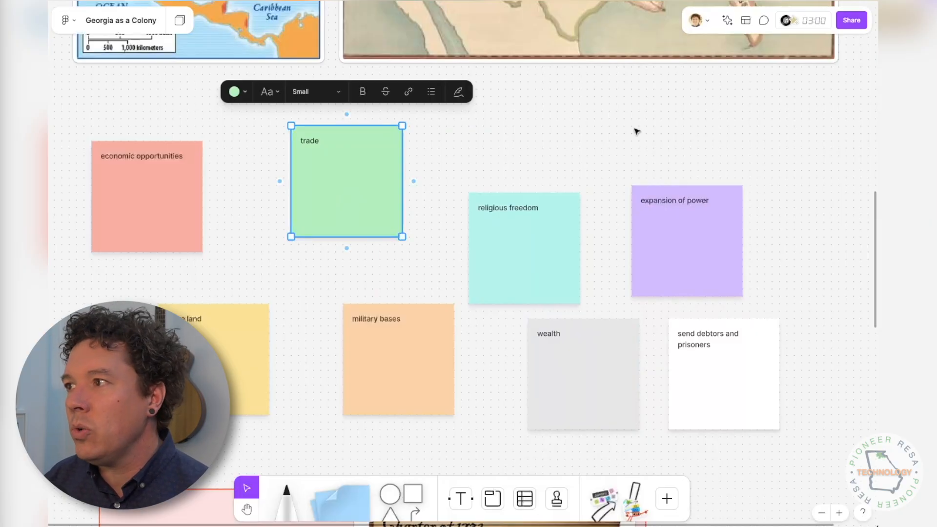
Step: Start a new voting session titled "reason" with one vote per person
left_click(818, 23)
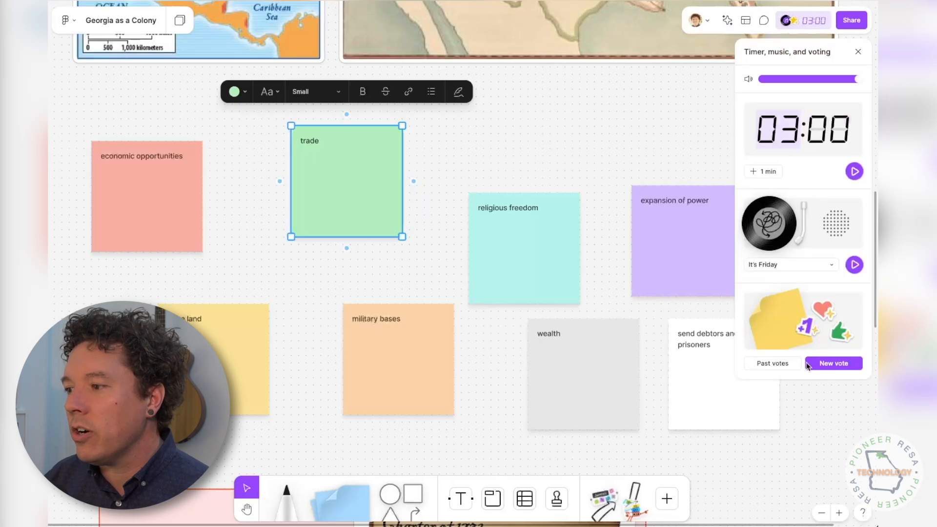
left_click(830, 365)
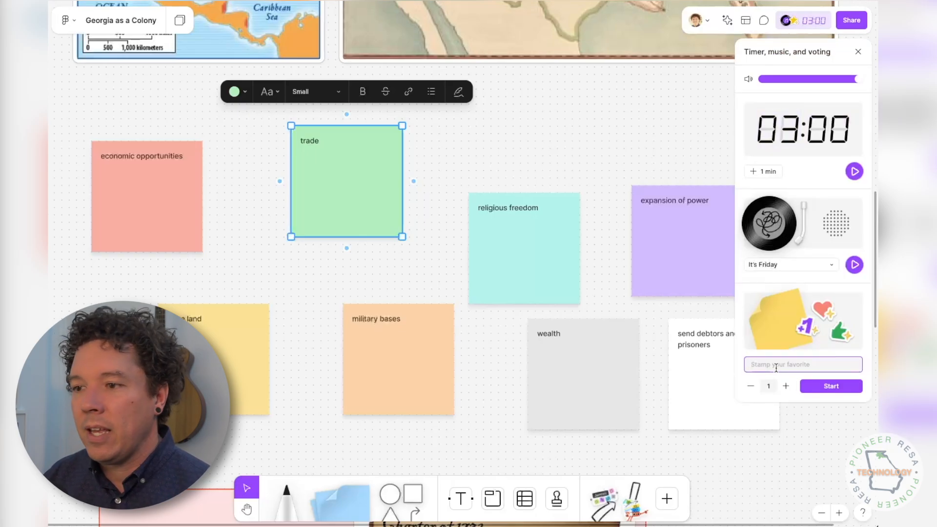
type("reason")
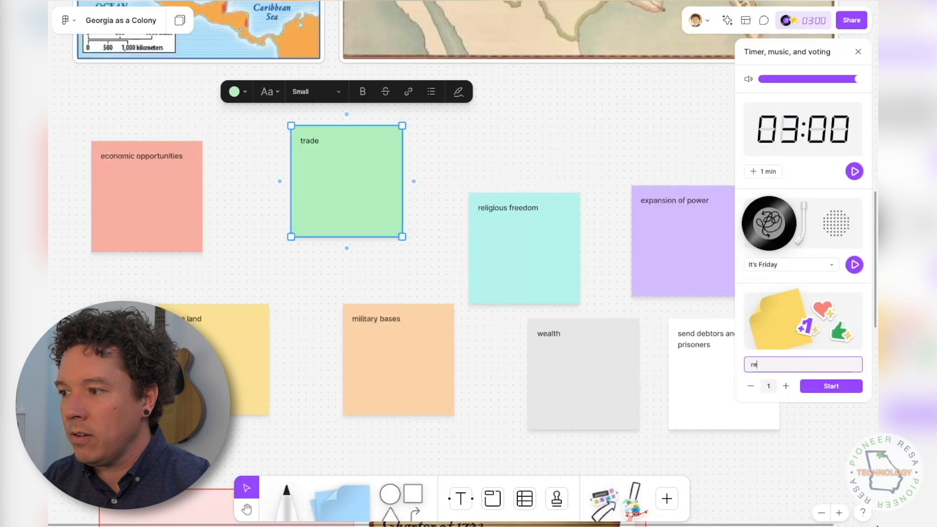
left_click(833, 386)
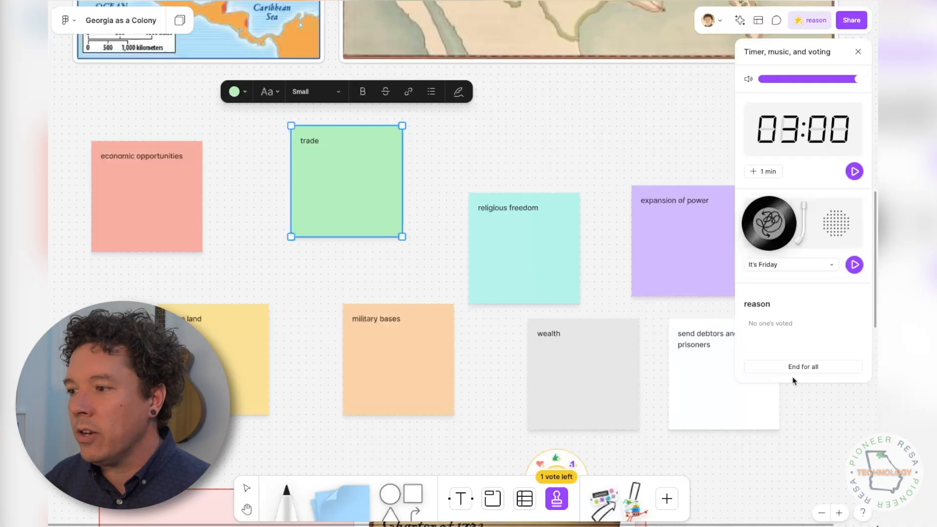
Step: Cast a vote on the more land note with the profile-picture stamp and end the vote for everyone
left_click(565, 477)
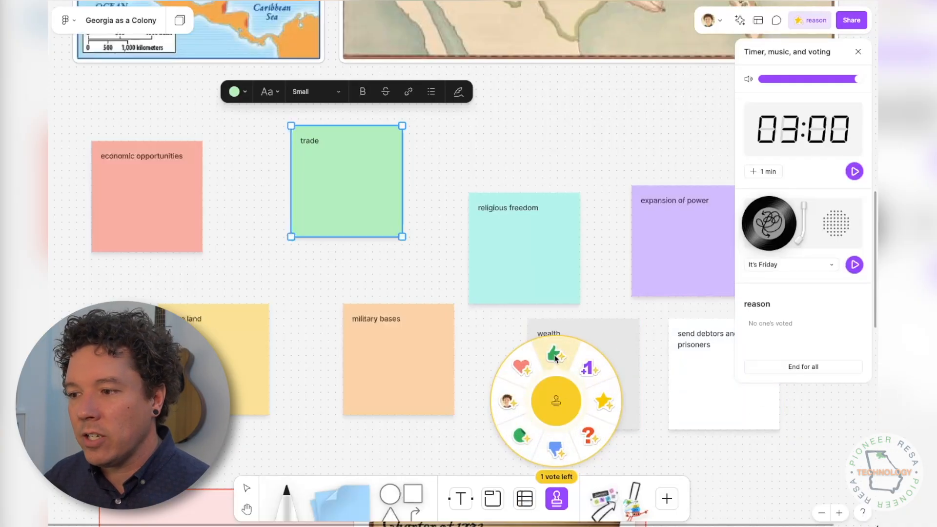
left_click(508, 401)
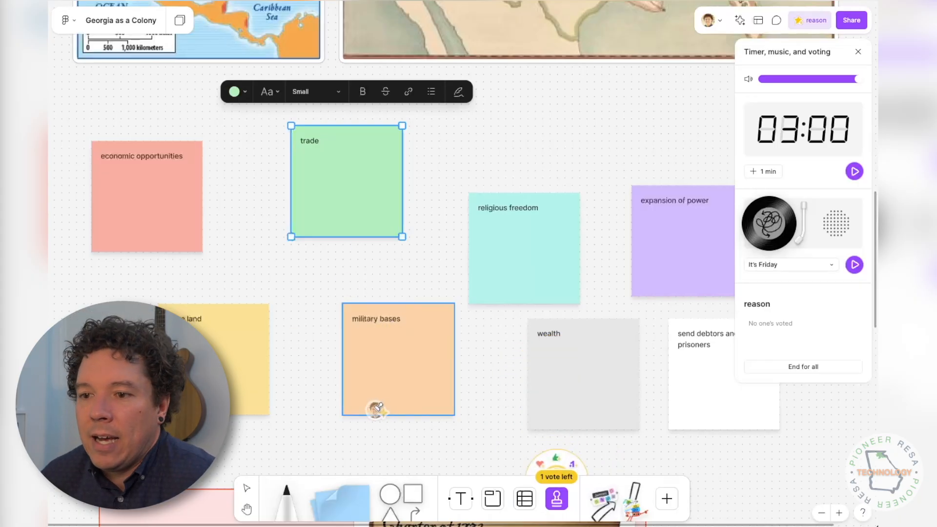
left_click(216, 352)
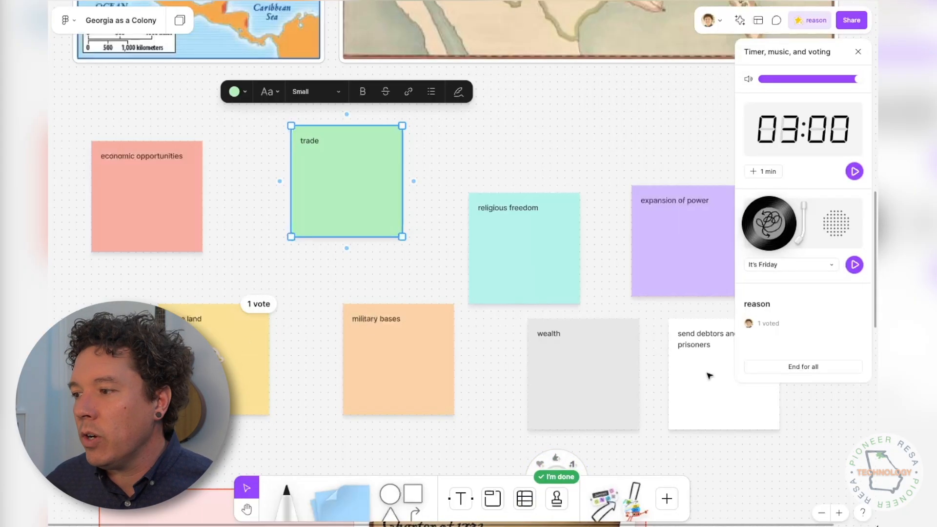
left_click(793, 368)
left_click(823, 365)
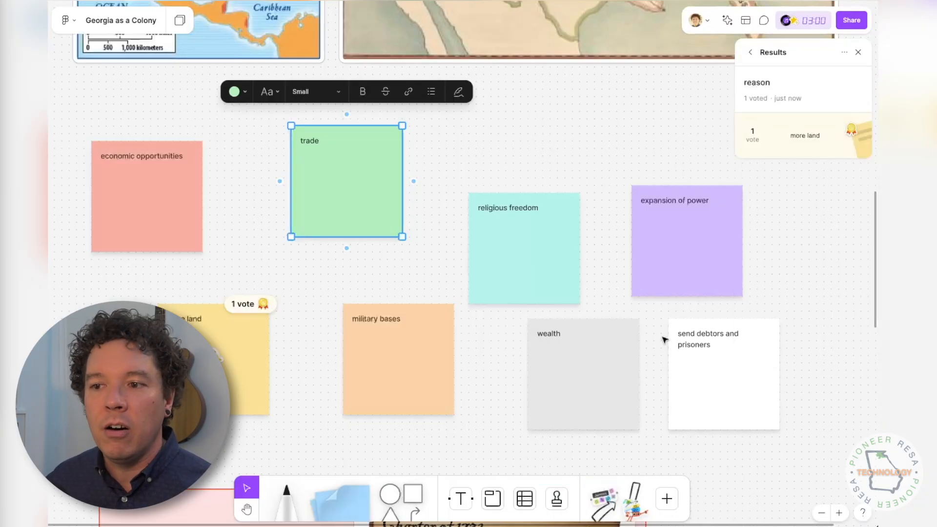
Step: Select all the brainstorming sticky notes between the maps and Section 1 and copy them
mouse_move(398, 266)
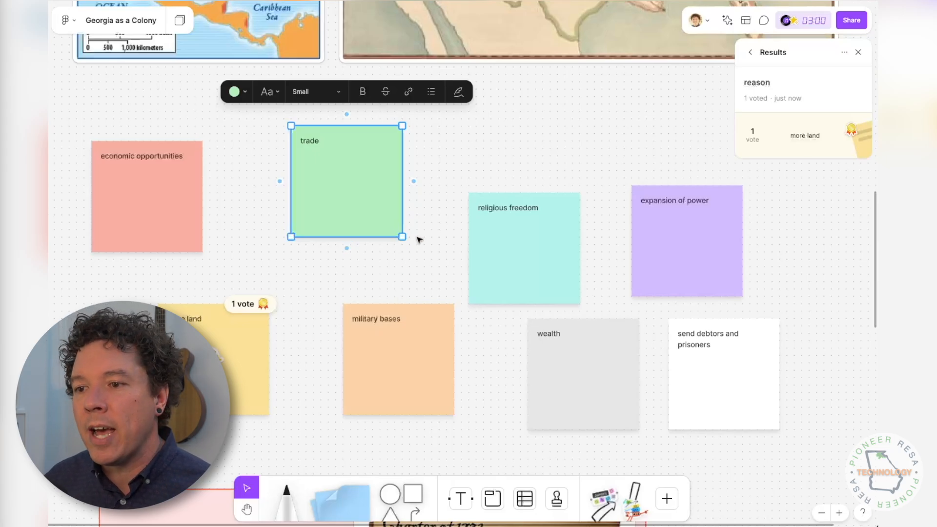
scroll(387, 260, "down", 10)
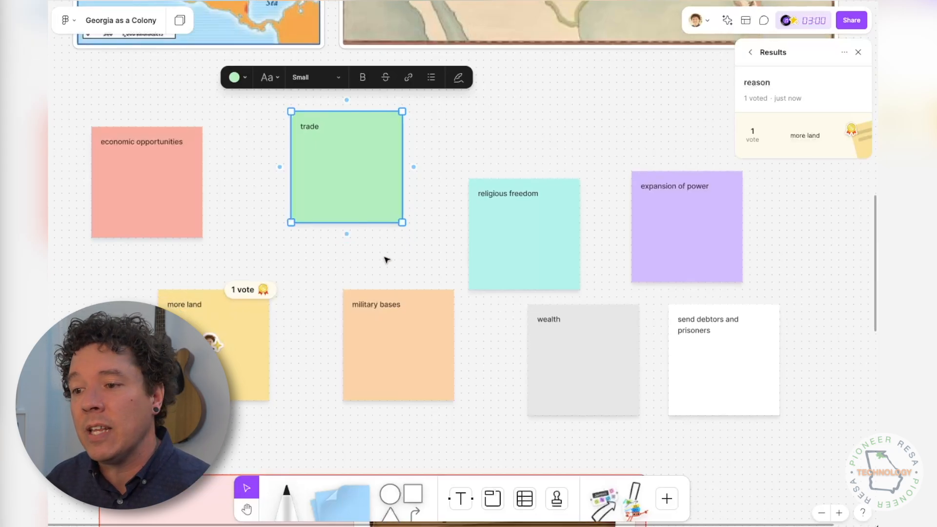
scroll(387, 259, "down", 1)
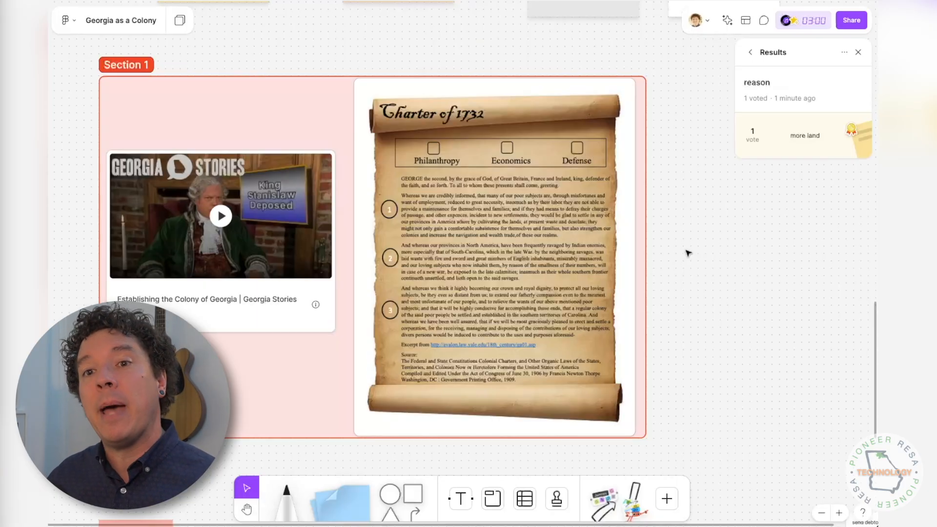
scroll(641, 172, "up", 10)
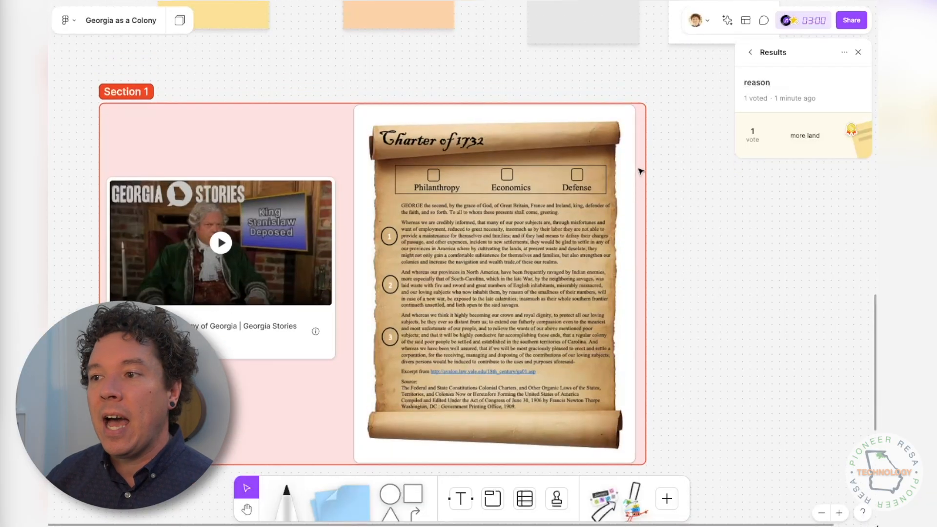
left_click_drag(68, 83, 735, 288)
key("ctrl+c")
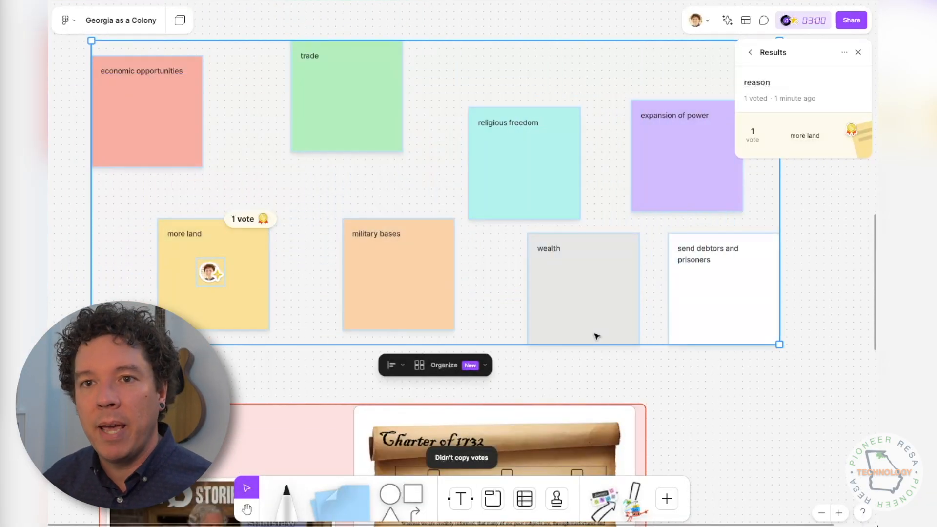
Step: Examine the Philanthropy, Economics and Defense table with its surrounding notes, plus the agenda and charter areas of the board
scroll(595, 335, "down", 15)
scroll(597, 336, "down", 2)
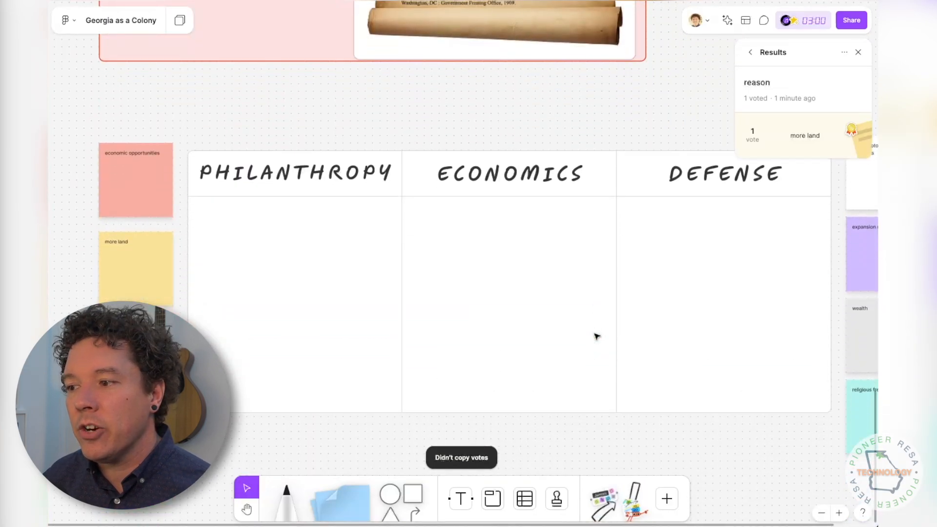
left_click_drag(645, 441, 608, 433)
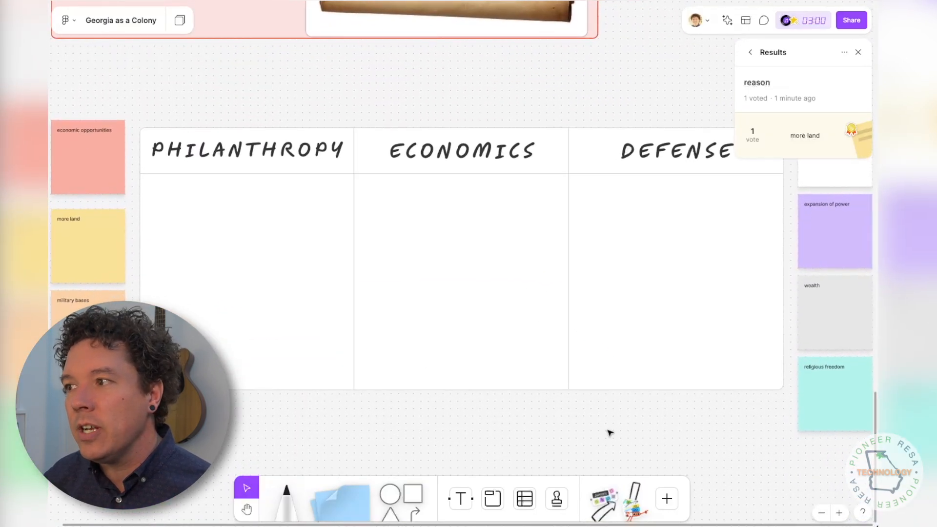
scroll(608, 417, "down", 5)
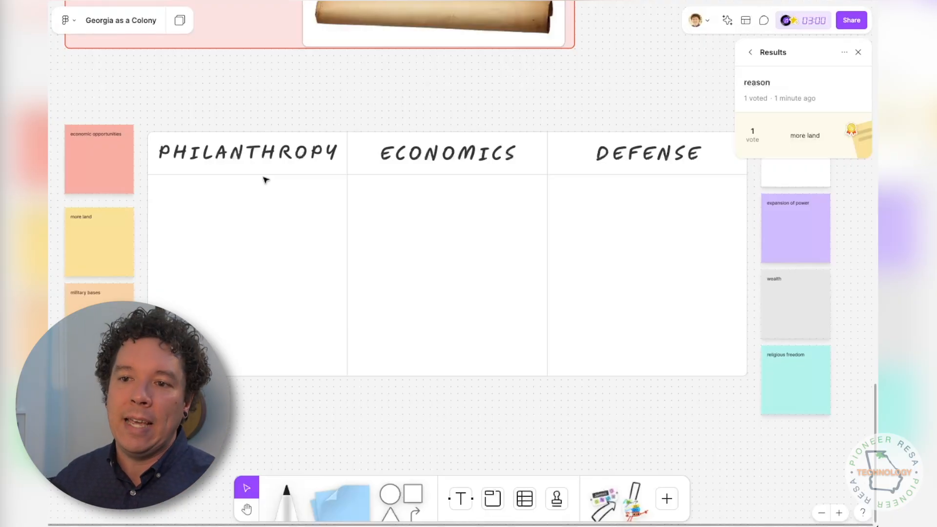
left_click(87, 160)
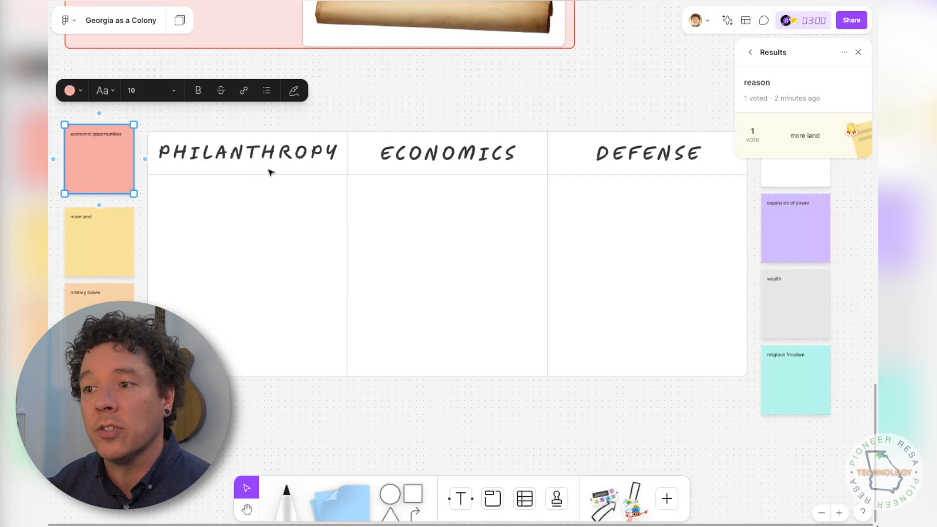
scroll(265, 176, "up", 15)
scroll(303, 163, "up", 6)
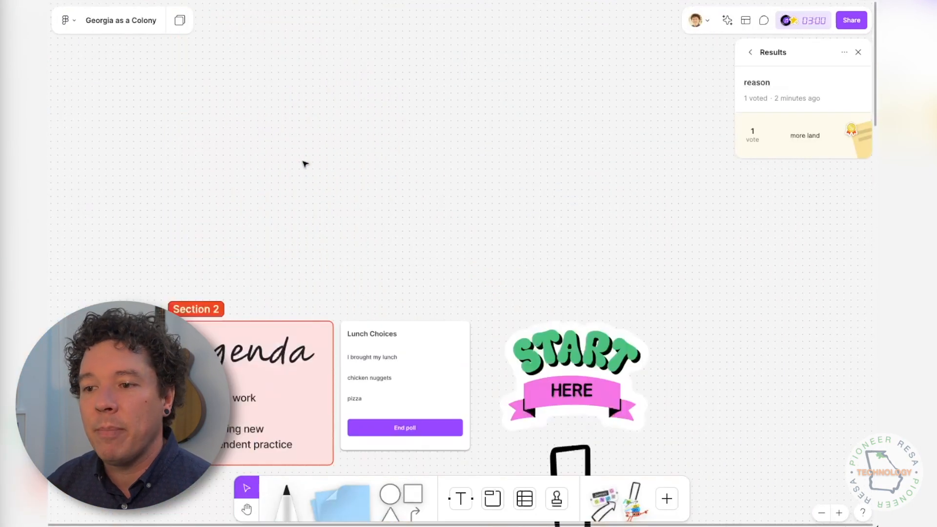
scroll(304, 161, "down", 4)
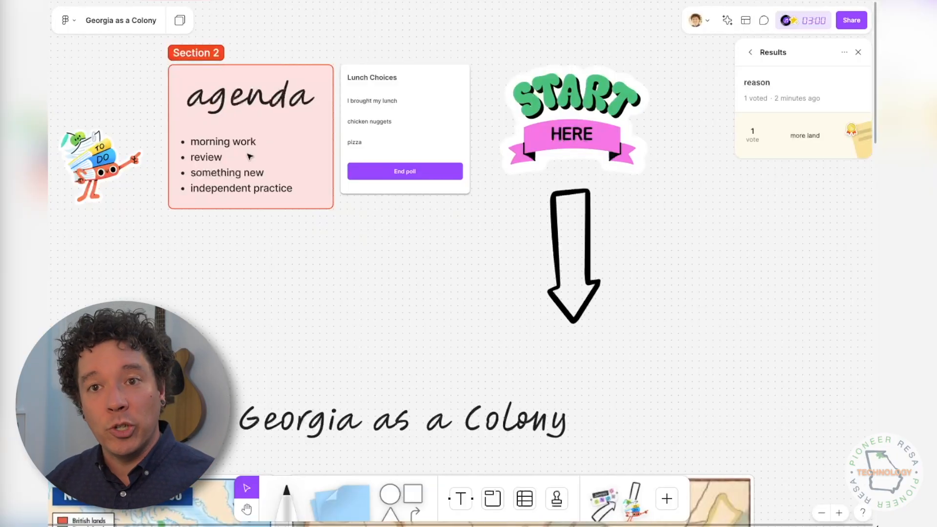
scroll(250, 156, "down", 20)
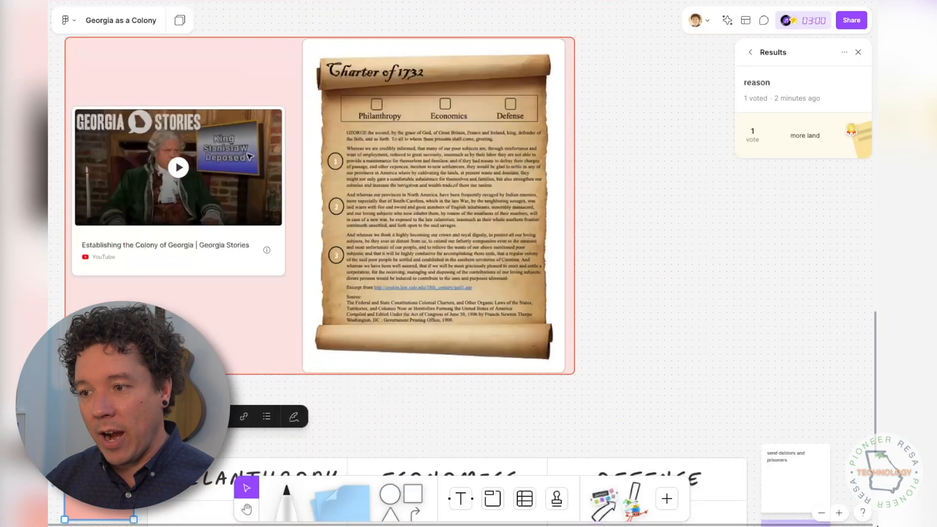
scroll(249, 156, "down", 5)
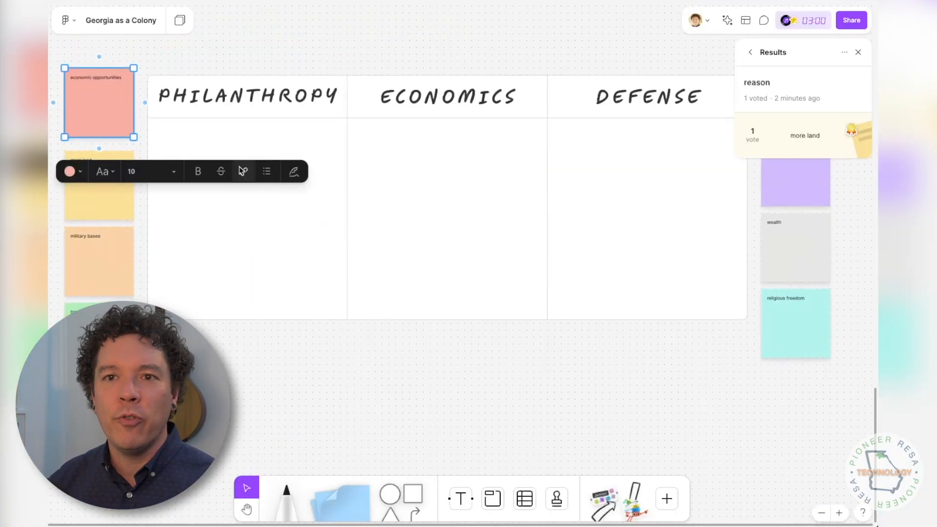
Step: Start spotlighting yourself so others follow your view, and cancel the spotlight
left_click(699, 22)
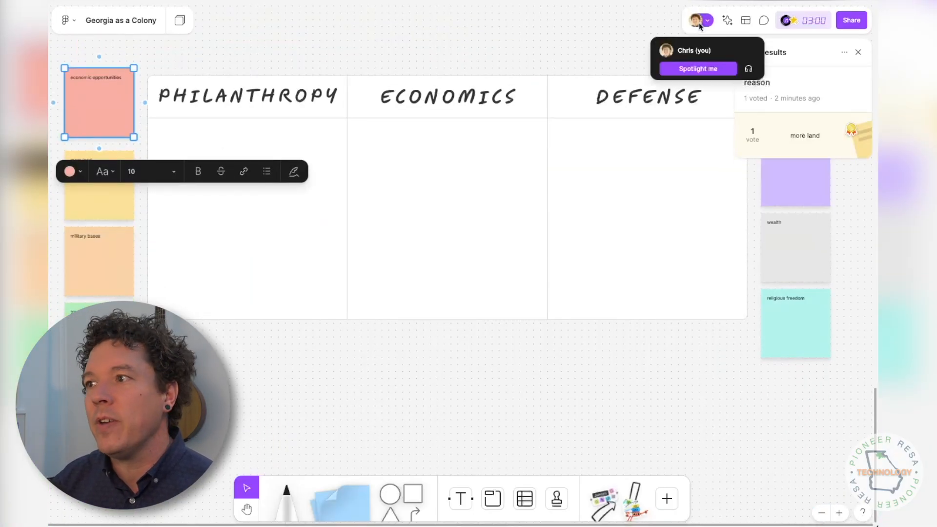
left_click(697, 69)
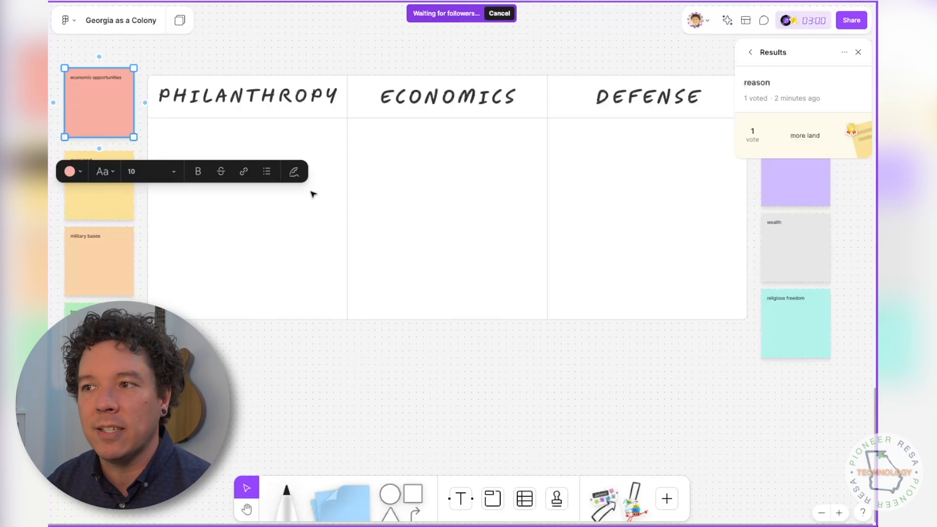
left_click(491, 15)
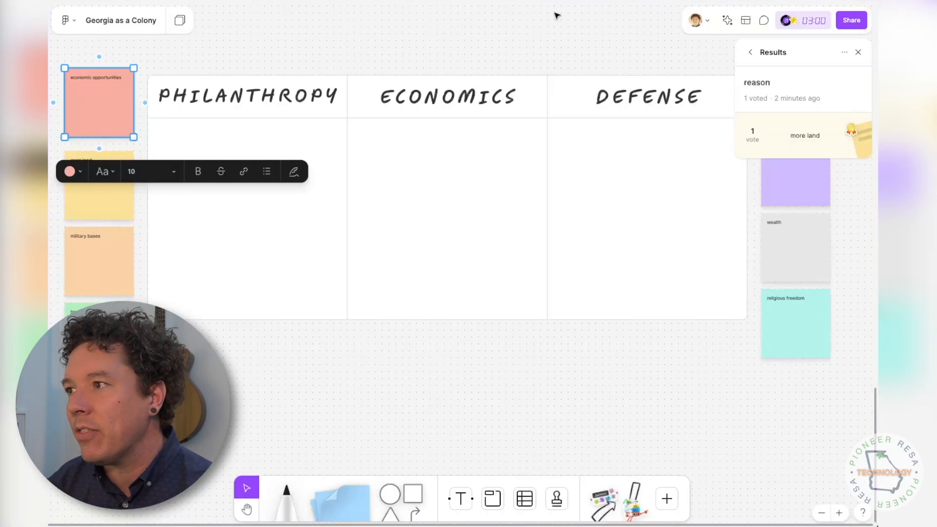
Step: Open the timer, music and voting tools and deselect the economic opportunities note
left_click(807, 17)
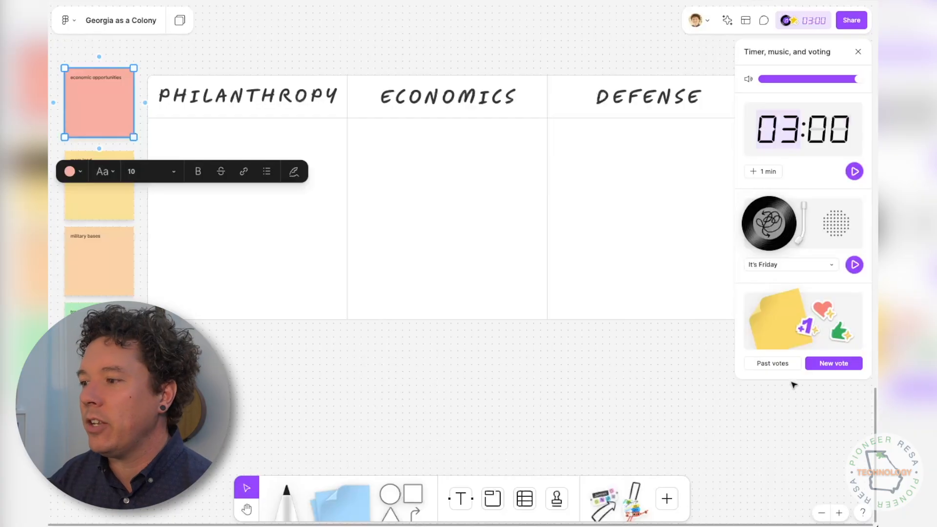
left_click(314, 445)
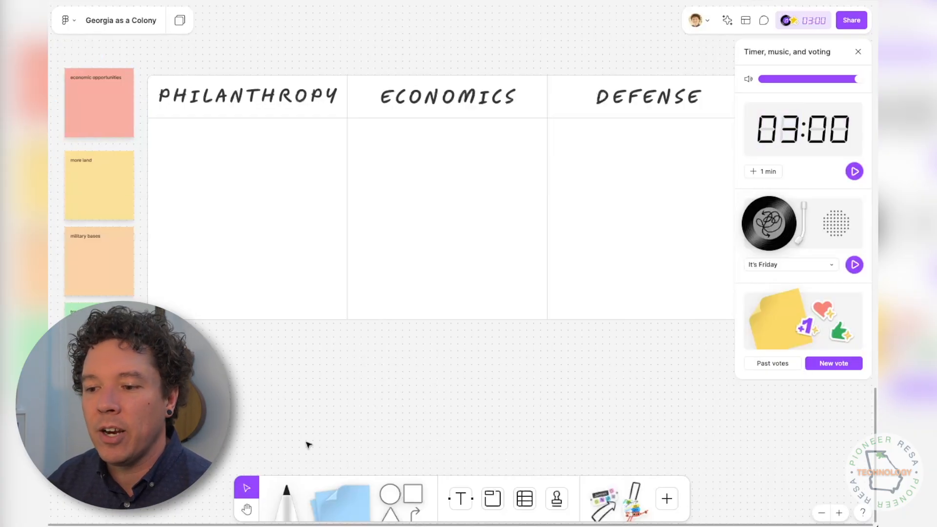